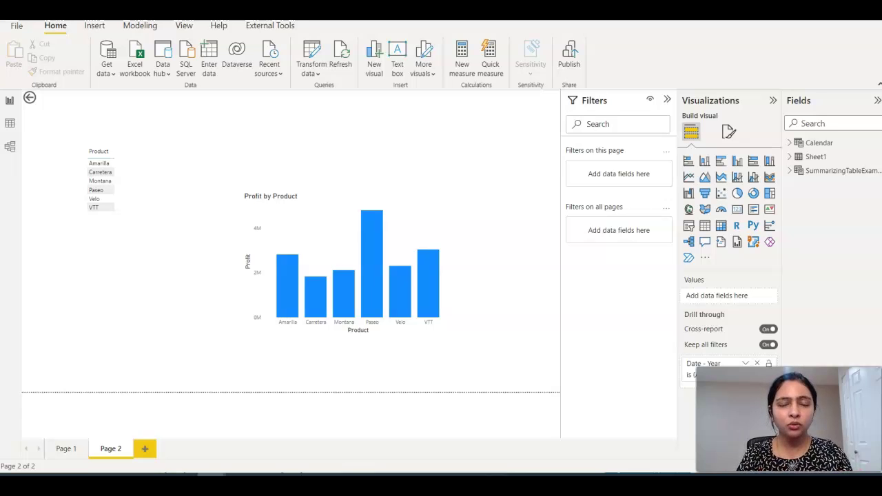
# Step: Switch from the report page to the Model view showing the Calendar and SummarizingTableExample tables
pyautogui.click(12, 441)
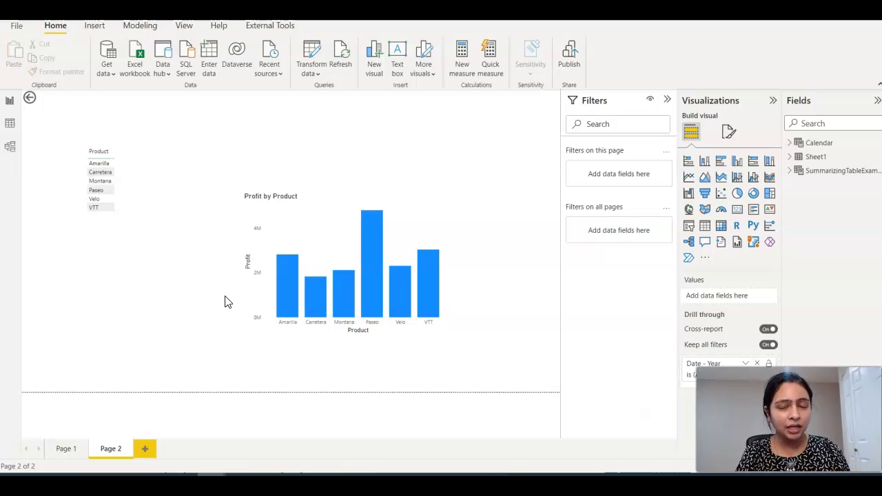
pyautogui.click(10, 150)
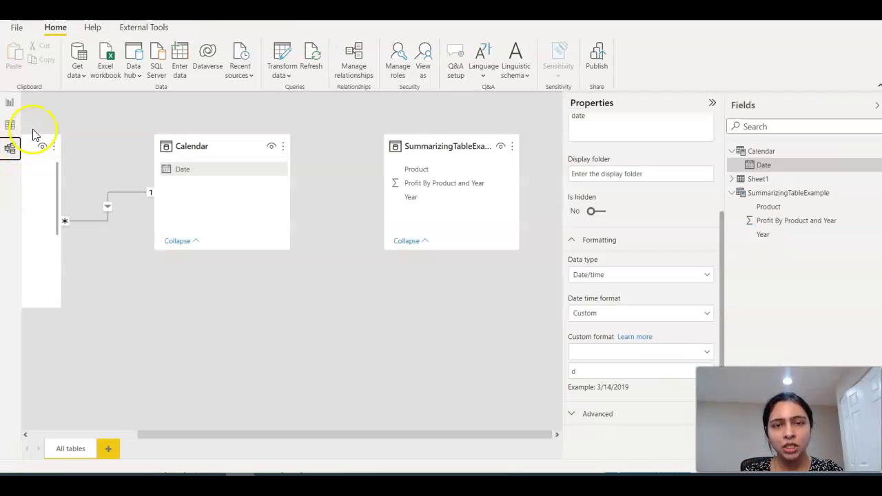
# Step: Select the Calendar table's Date column and scroll its Properties pane down to Formatting
pyautogui.moveTo(296, 434); pyautogui.dragTo(156, 464)
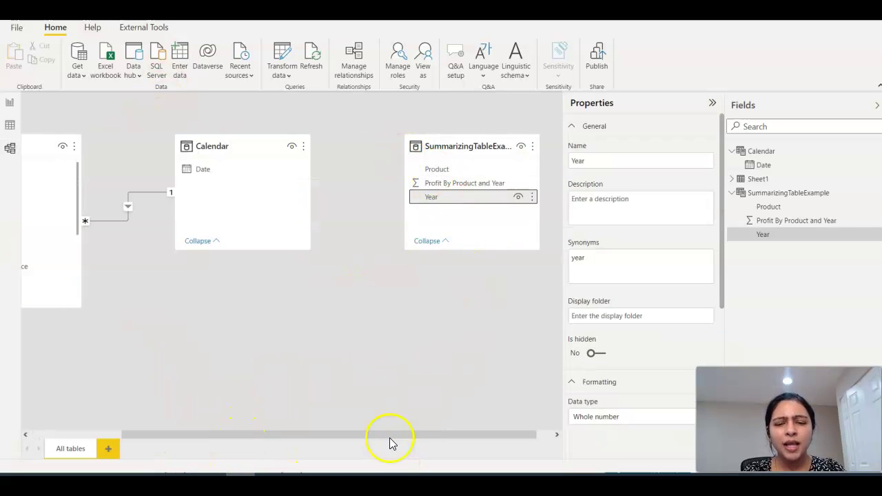
pyautogui.click(203, 171)
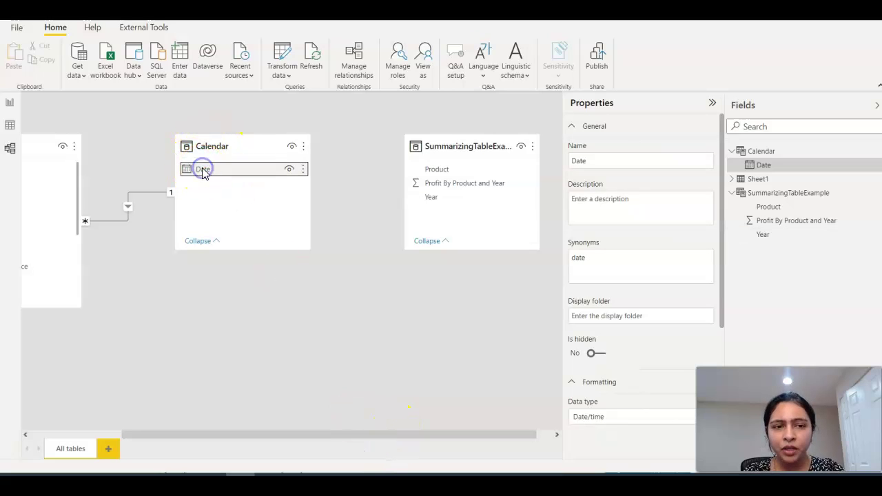
pyautogui.hscroll(2, 301, 437)
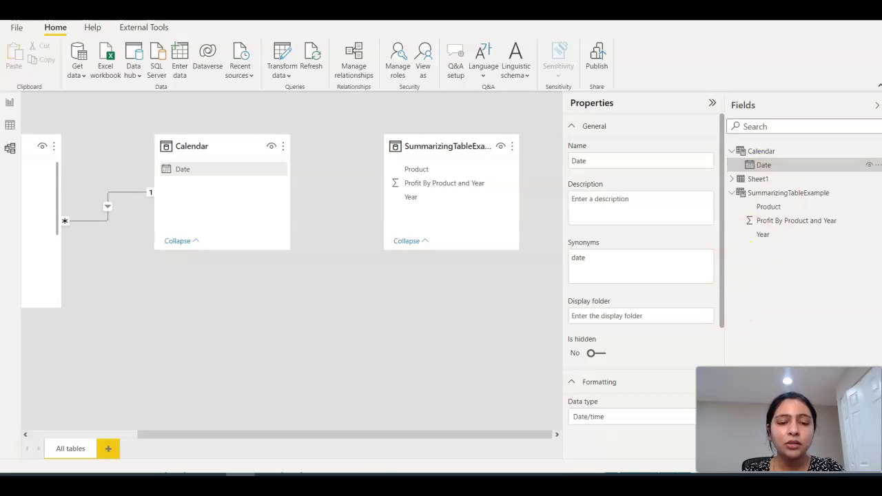
pyautogui.click(775, 172)
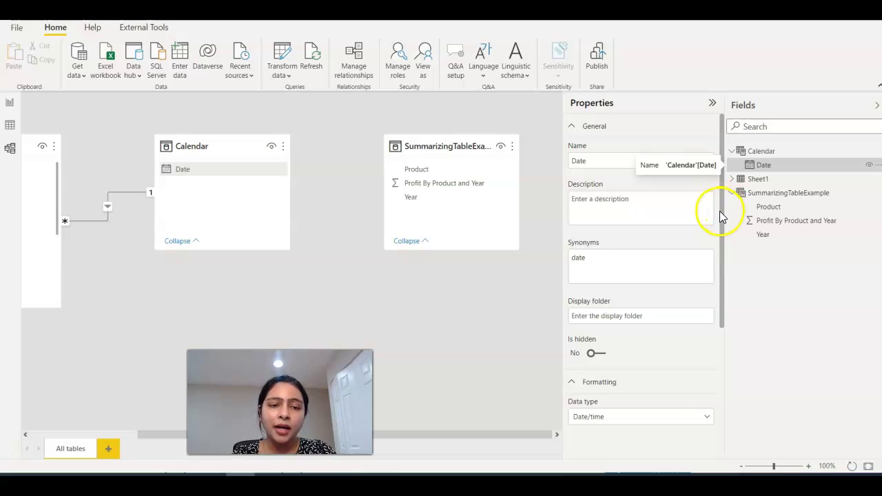
pyautogui.moveTo(720, 216); pyautogui.dragTo(701, 347)
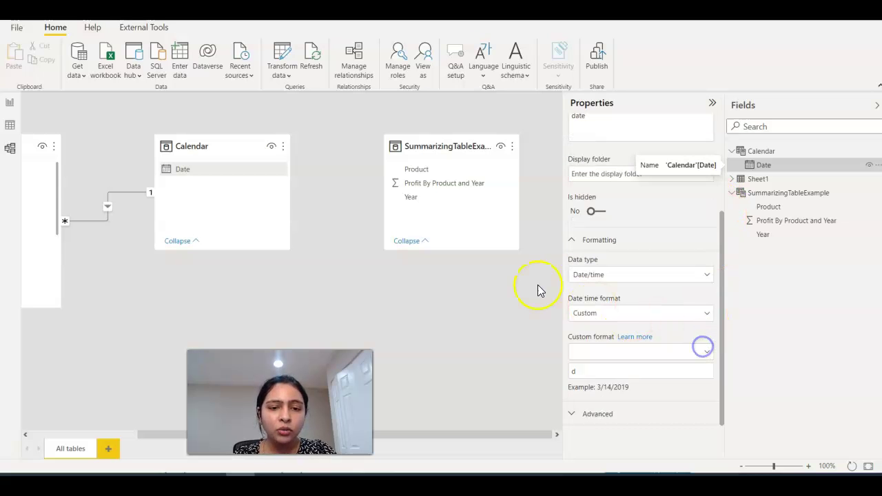
# Step: Set the Date column's date time format to Custom and expand the preset custom formats list
pyautogui.click(579, 313)
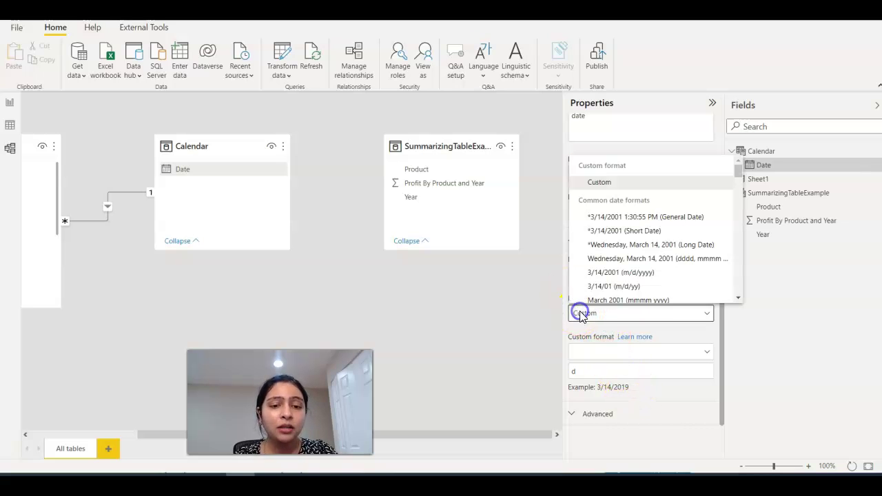
pyautogui.click(600, 184)
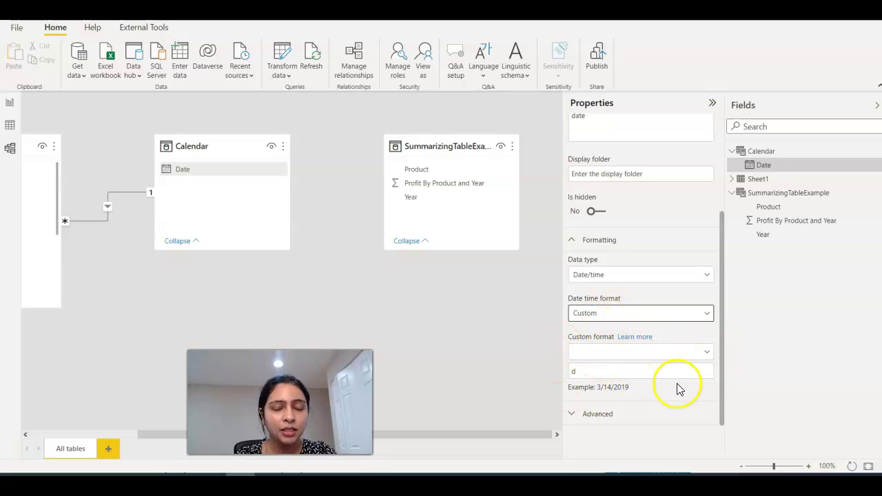
pyautogui.click(706, 352)
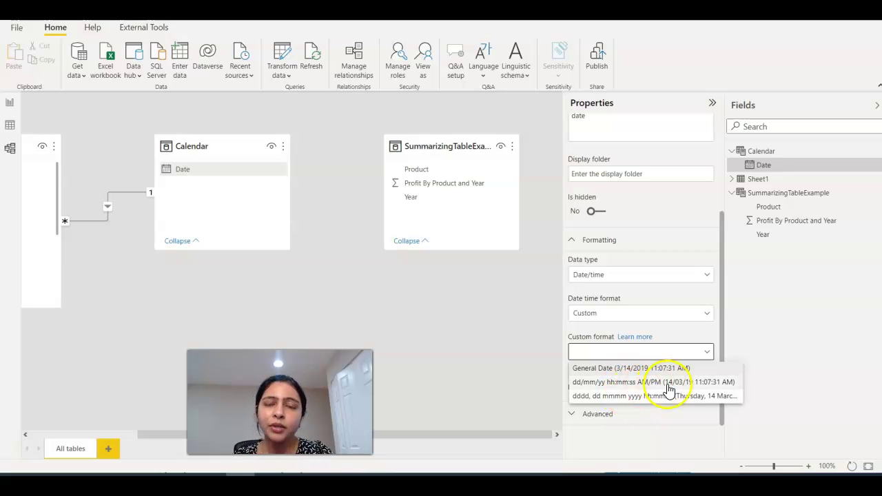
# Step: Close the preset list without choosing and start editing the existing 'd' custom format string
pyautogui.click(677, 333)
pyautogui.write('d')
pyautogui.click(583, 372)
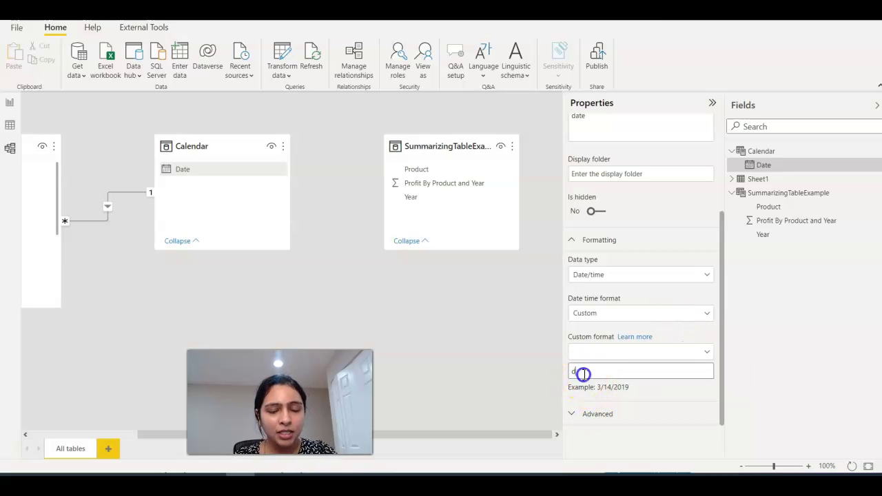
pyautogui.click(612, 386)
pyautogui.click(613, 372)
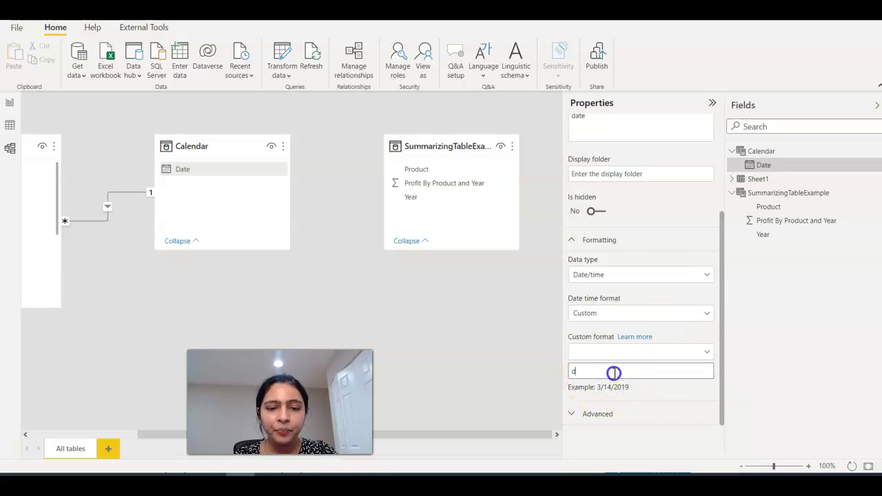
pyautogui.doubleClick(570, 371)
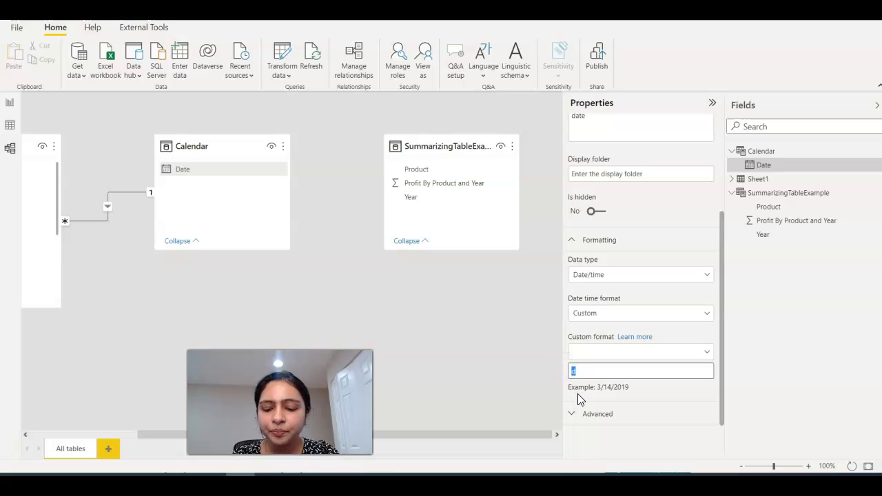
pyautogui.click(579, 398)
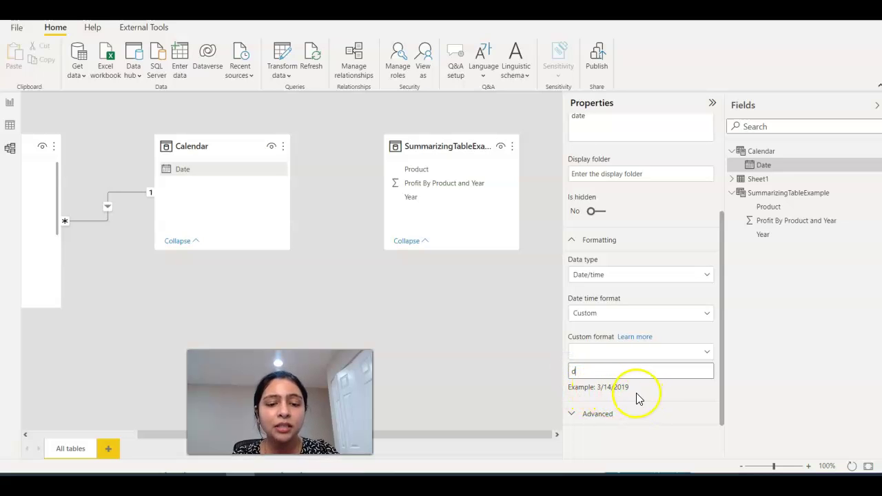
pyautogui.click(659, 391)
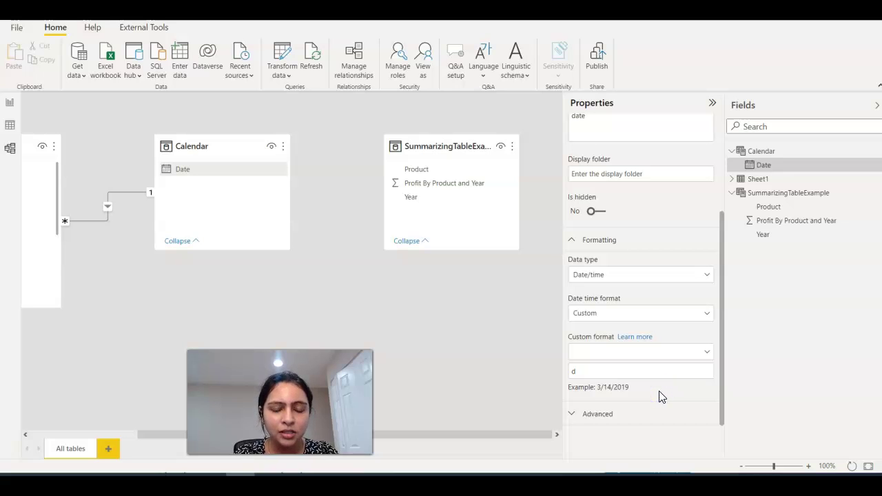
# Step: Extend the custom format to 'dd' and apply it, so the example shows 14
pyautogui.click(577, 373)
pyautogui.click(630, 390)
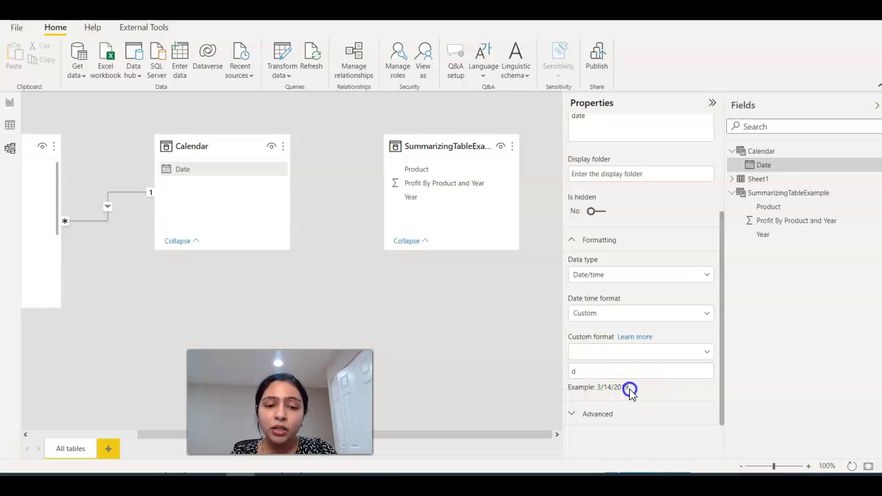
pyautogui.click(597, 372)
pyautogui.click(635, 390)
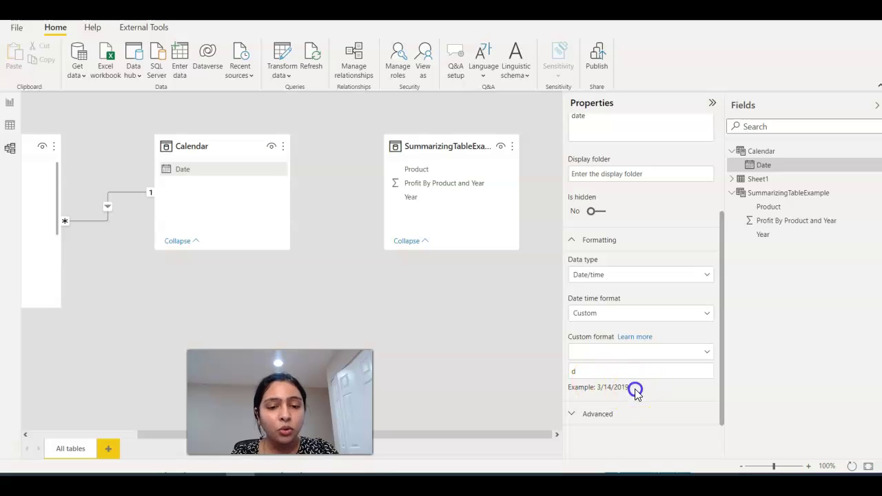
pyautogui.click(598, 390)
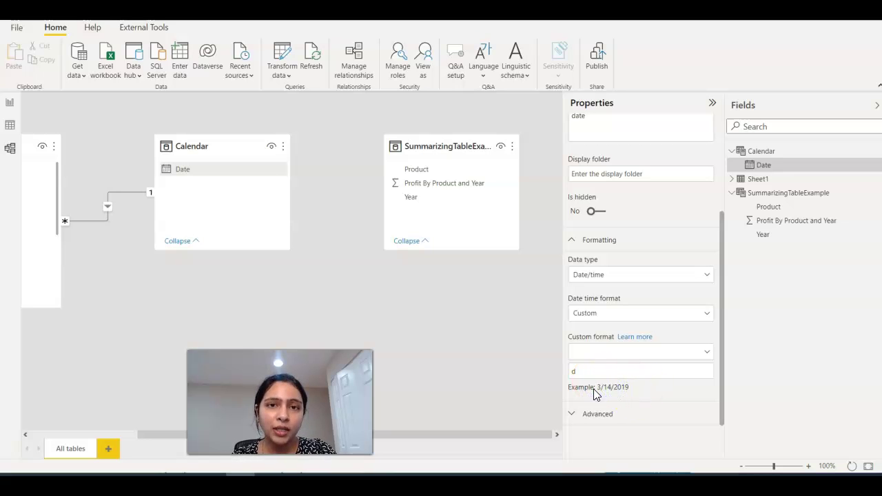
pyautogui.click(602, 402)
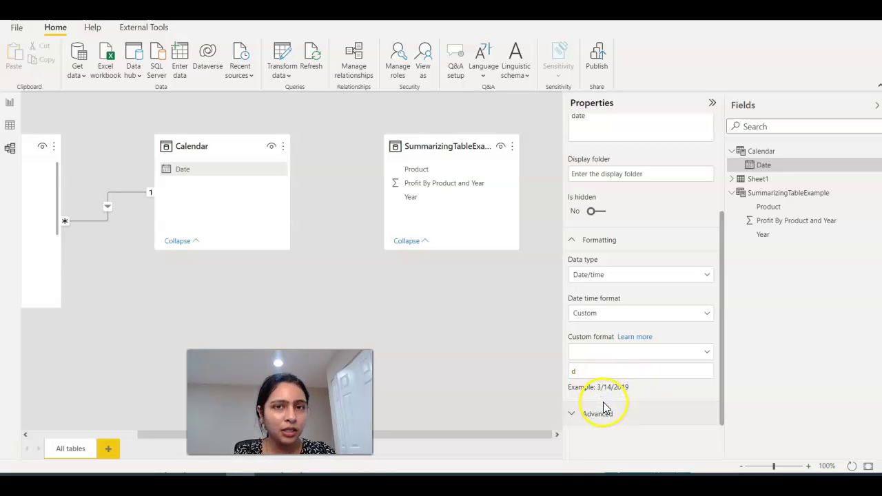
pyautogui.click(592, 375)
pyautogui.click(587, 372)
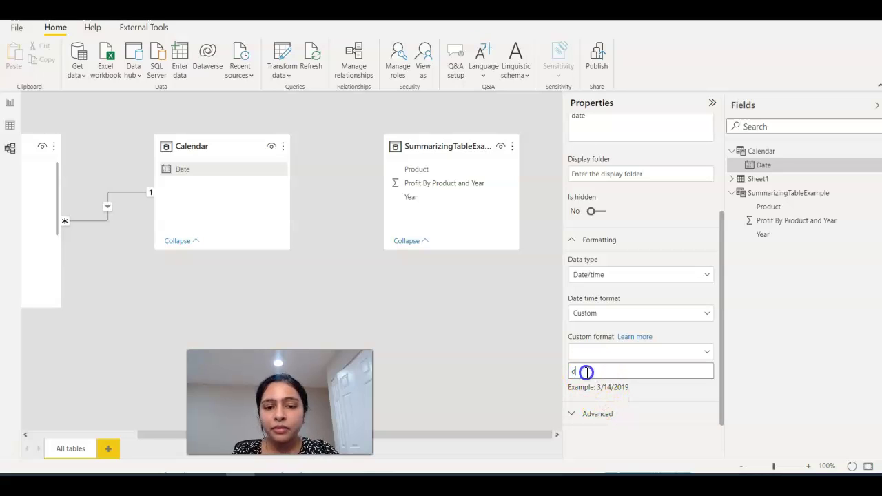
pyautogui.write('d')
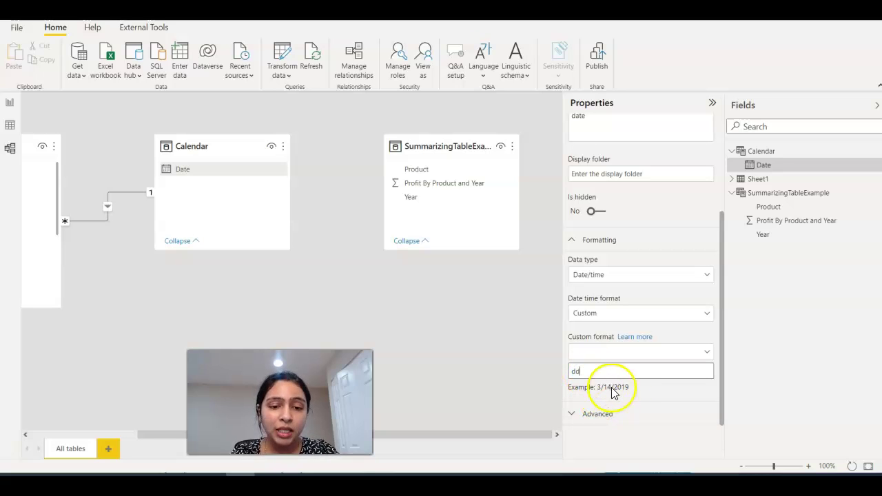
pyautogui.click(622, 391)
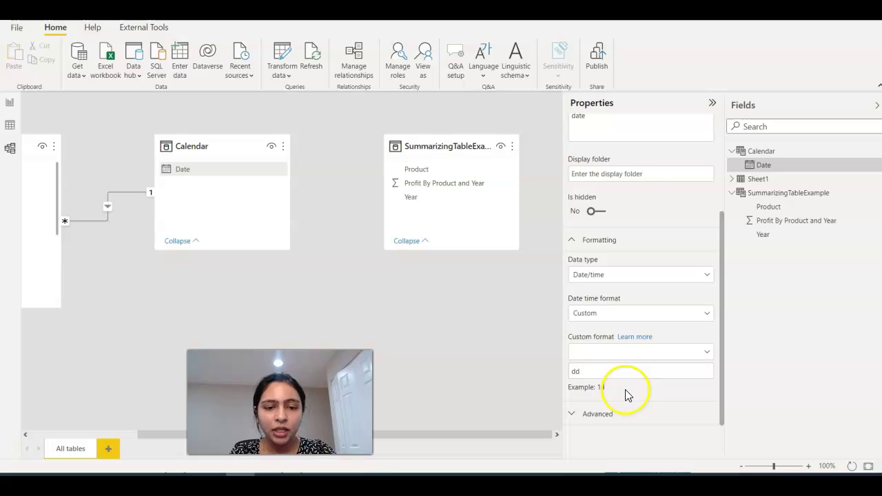
pyautogui.click(581, 370)
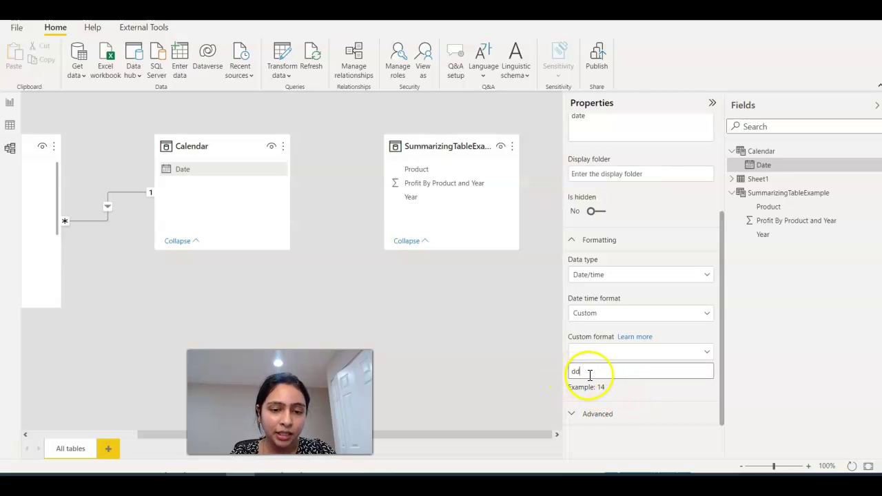
pyautogui.click(605, 391)
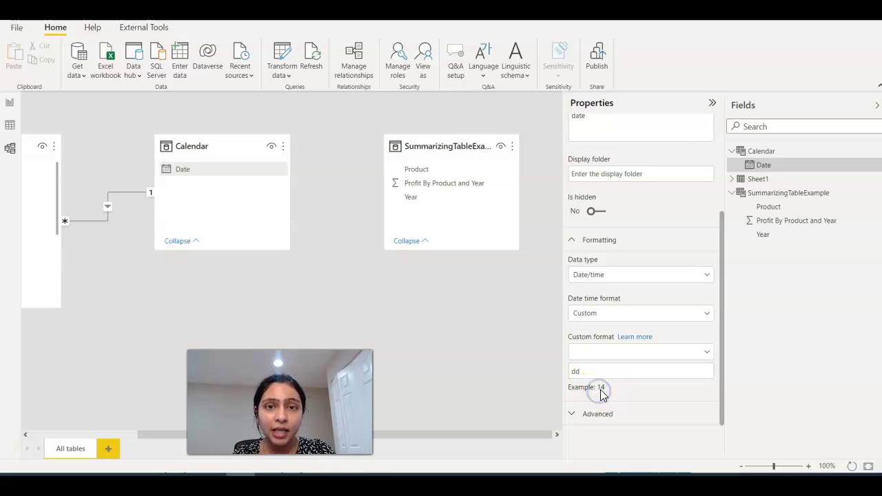
pyautogui.click(615, 389)
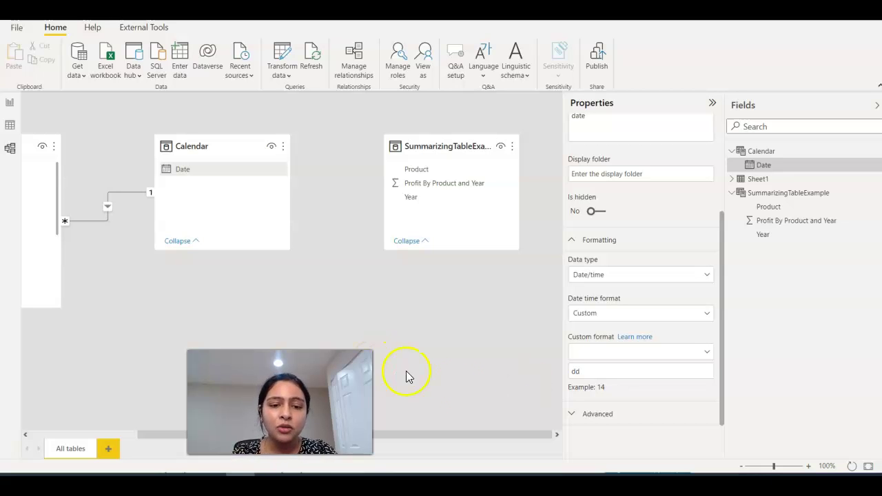
# Step: Lengthen the custom format to 'dddd' and commit it, so the example reads Thursday
pyautogui.click(618, 373)
pyautogui.write('d')
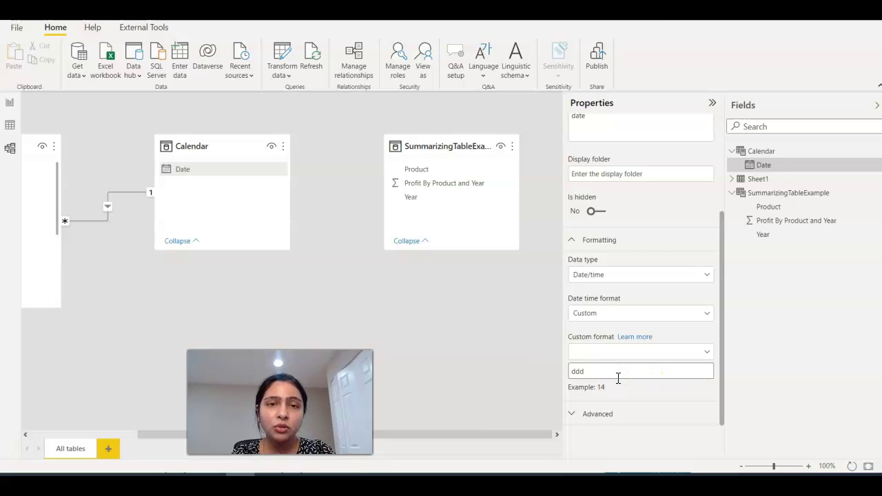
pyautogui.doubleClick(596, 376)
pyautogui.click(601, 374)
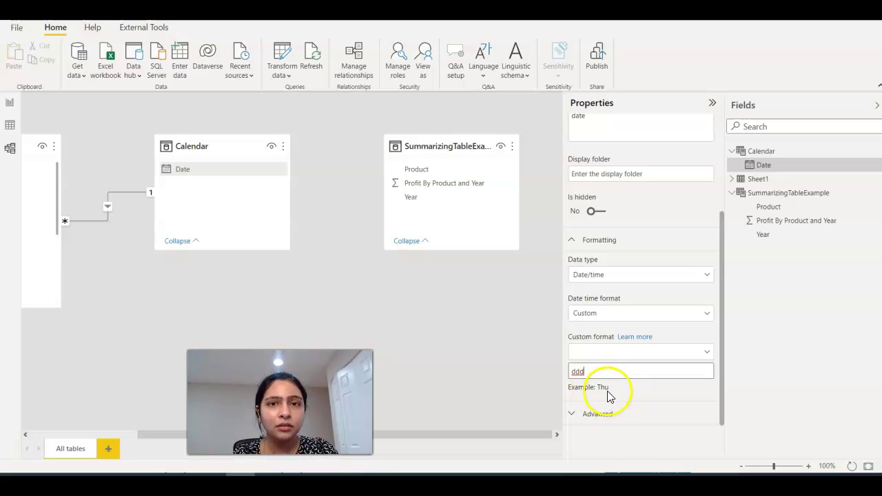
pyautogui.hotkey('ctrl', 'a')
pyautogui.click(599, 370)
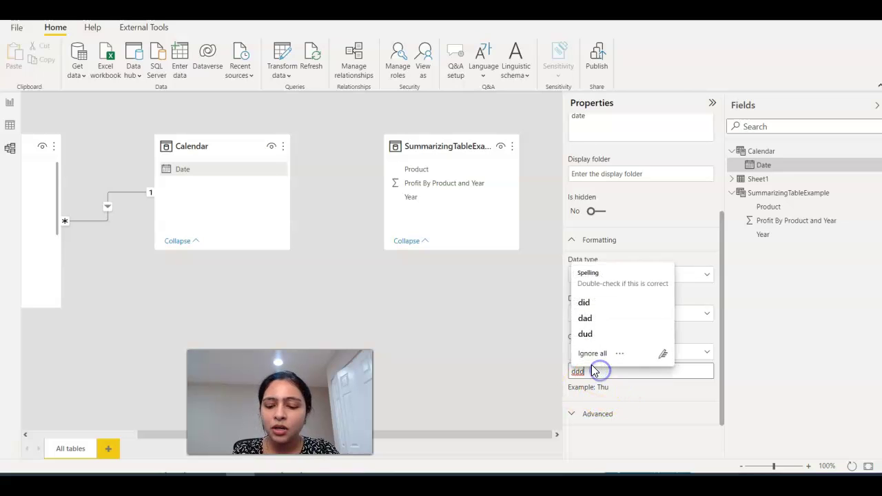
pyautogui.write('d')
pyautogui.press('Return')
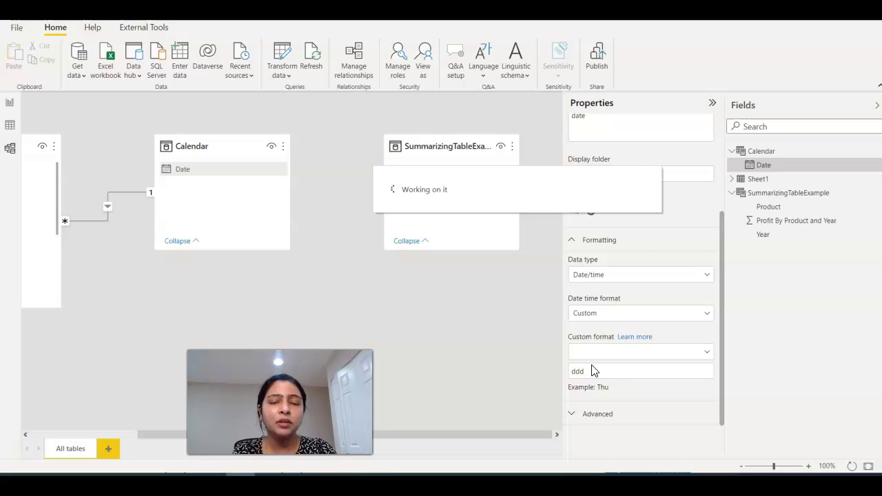
# Step: Reselect the 'dddd' format string and open the list of preset date formats
pyautogui.click(593, 367)
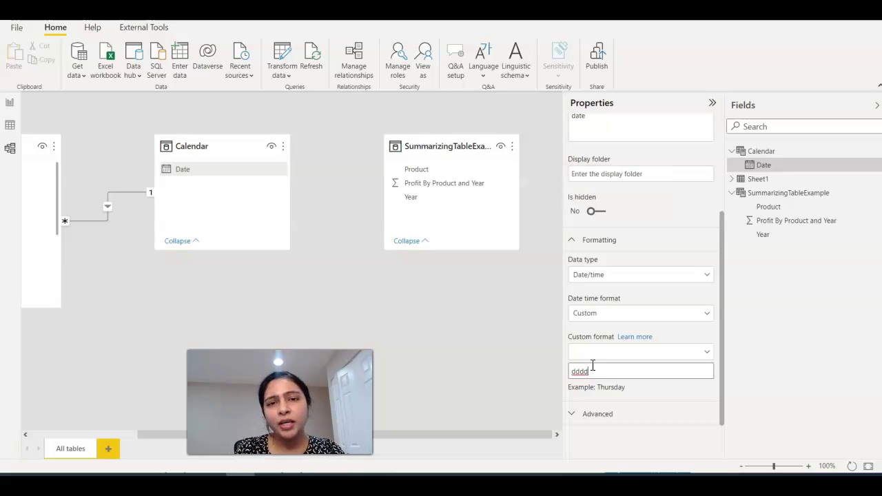
pyautogui.moveTo(587, 373); pyautogui.dragTo(574, 374)
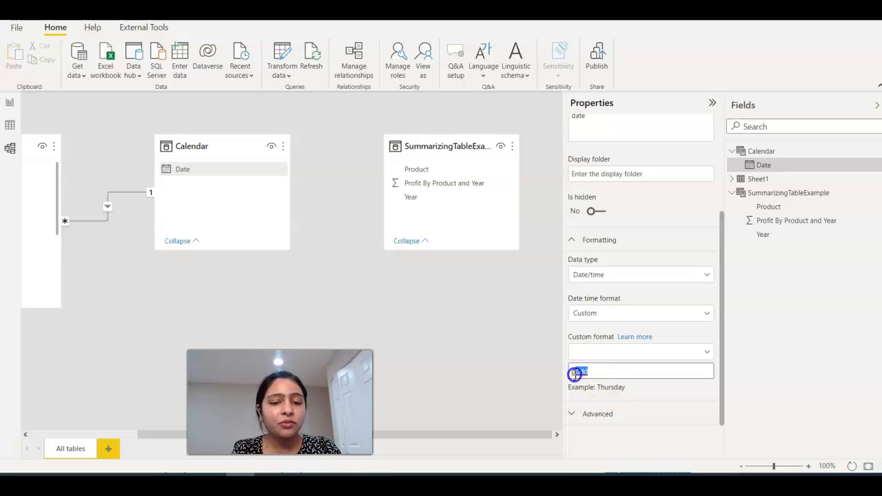
pyautogui.click(641, 412)
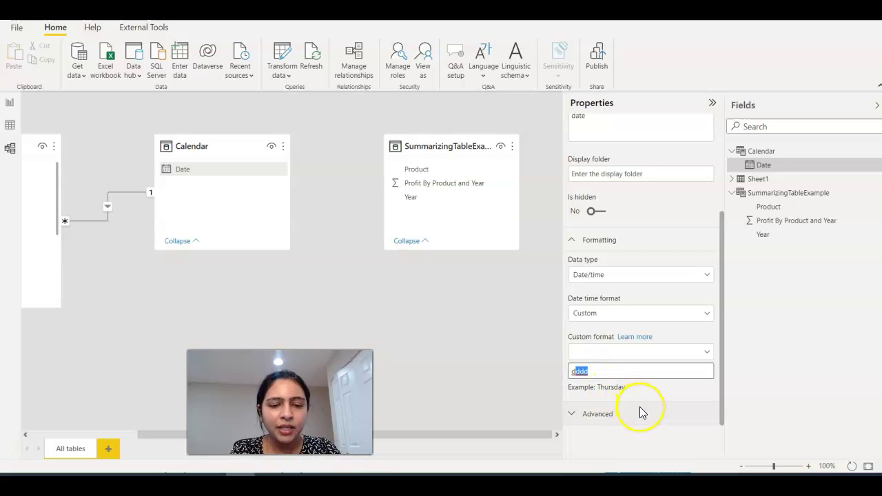
pyautogui.moveTo(610, 350); pyautogui.dragTo(563, 344)
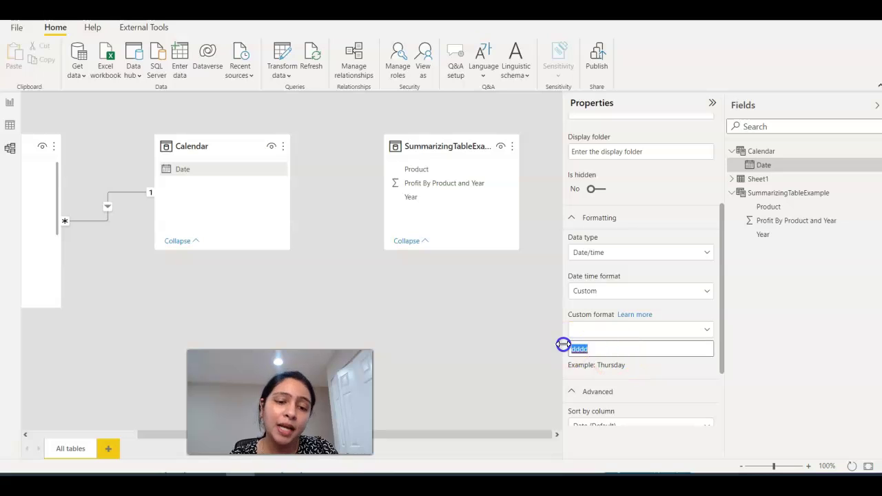
pyautogui.click(605, 332)
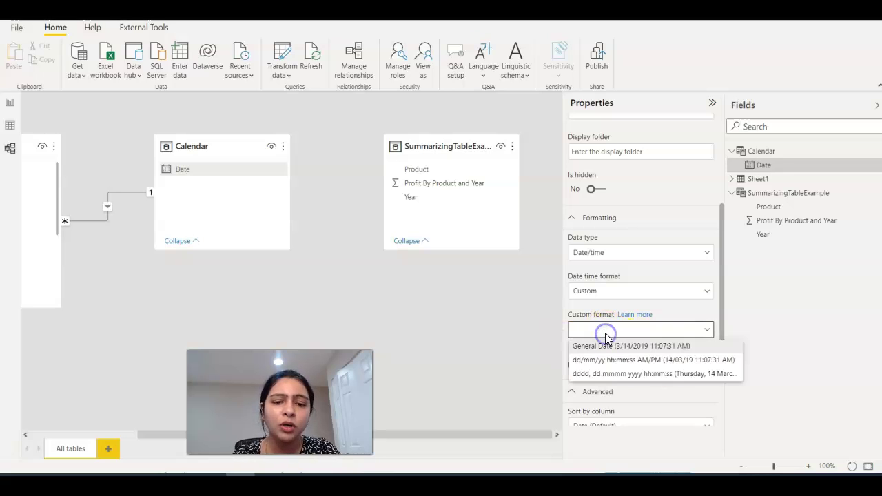
# Step: Replace 'dddd' with 'mm-dd-yy' so the example reads 03-14-19
pyautogui.click(605, 396)
pyautogui.click(630, 399)
pyautogui.moveTo(614, 371); pyautogui.dragTo(568, 377)
pyautogui.write('mm')
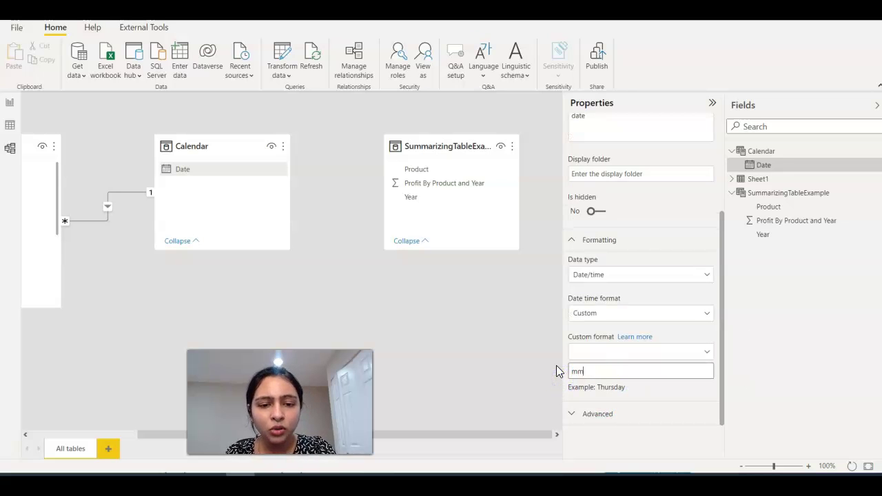
pyautogui.write('ddyy')
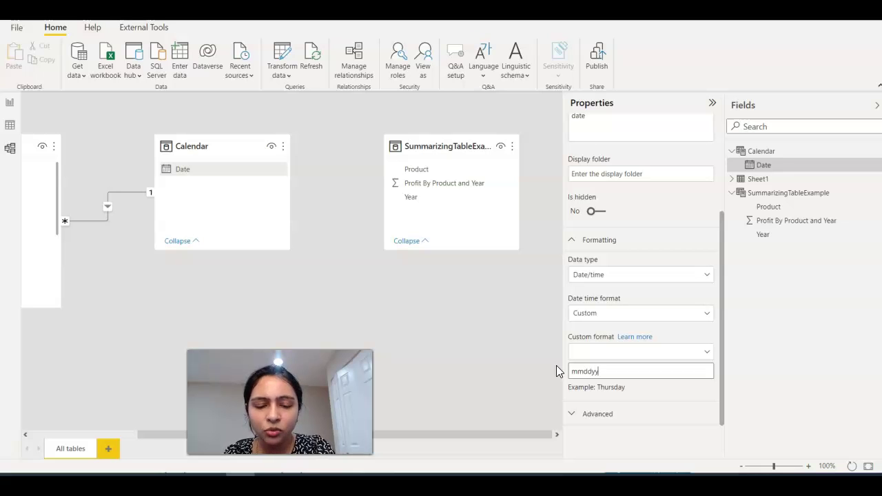
pyautogui.click(604, 391)
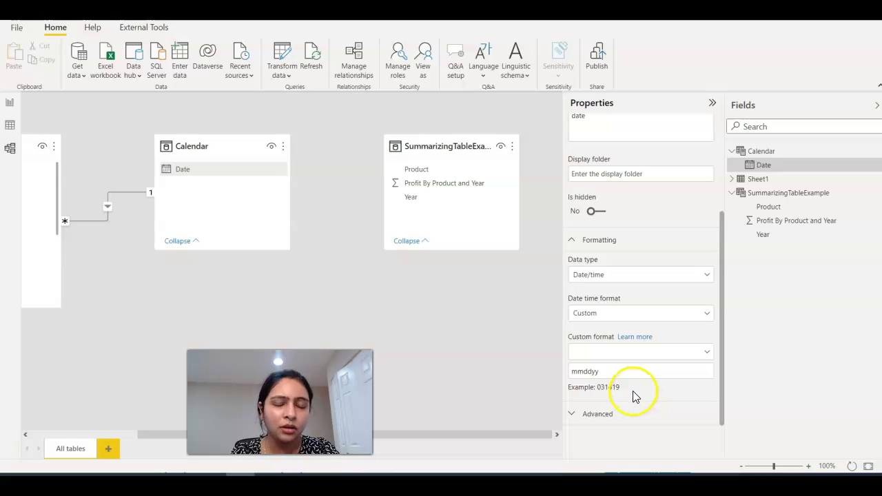
pyautogui.click(585, 373)
pyautogui.write('-dd')
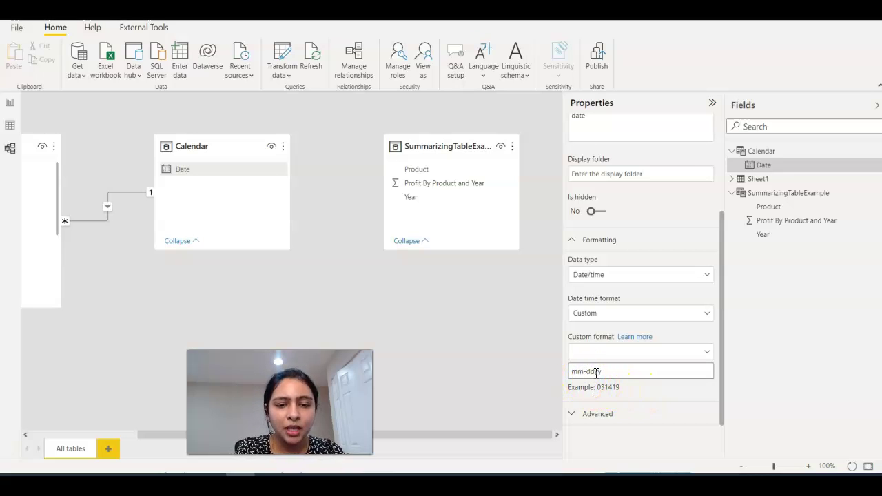
pyautogui.write('-')
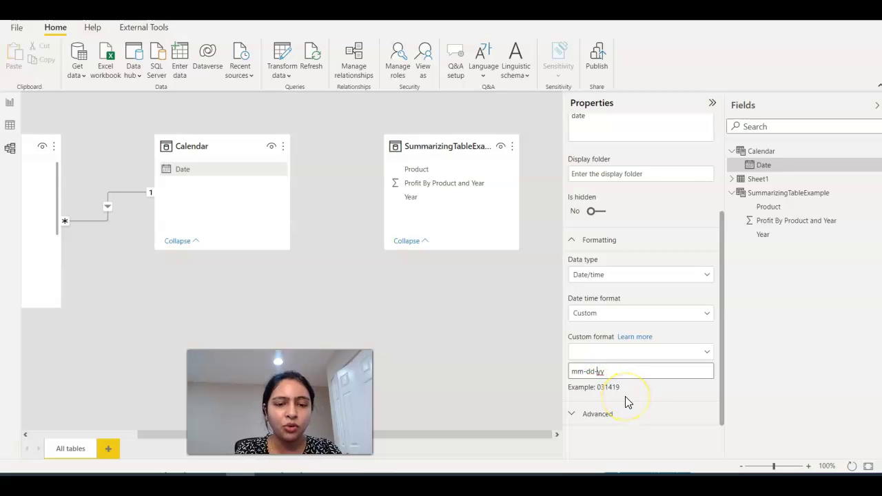
pyautogui.click(627, 401)
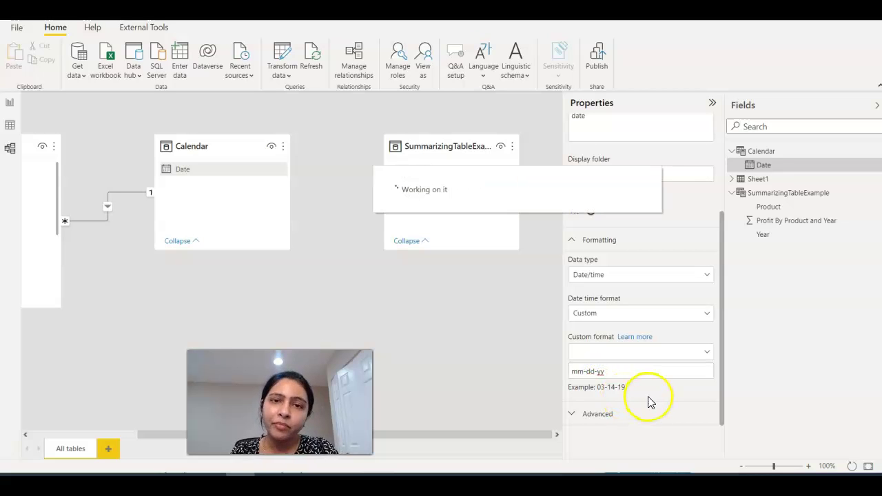